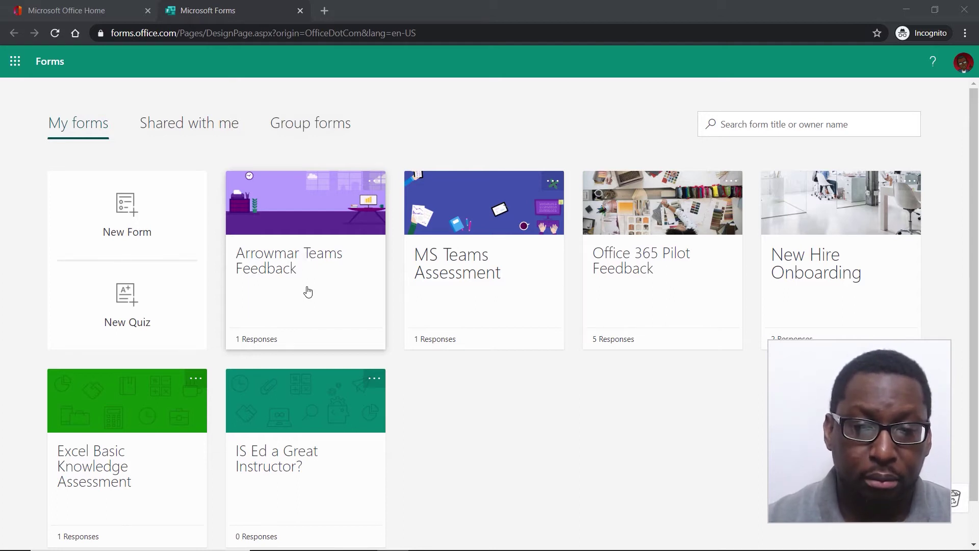
Open the Arrowmar Teams Feedback form for editing and dismiss the send-and-collect tip.
left_click(299, 211)
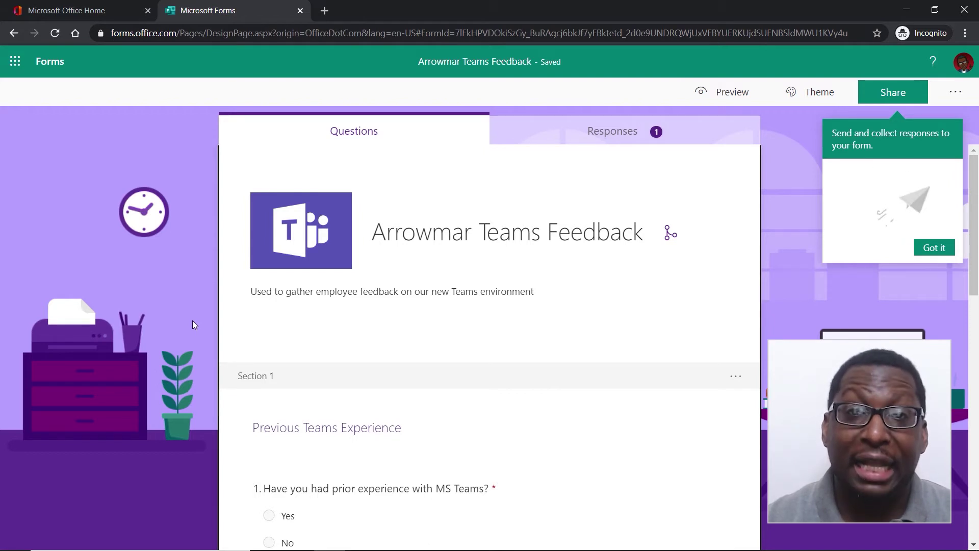
scroll(192, 320, "down", 1)
scroll(192, 319, "down", 2)
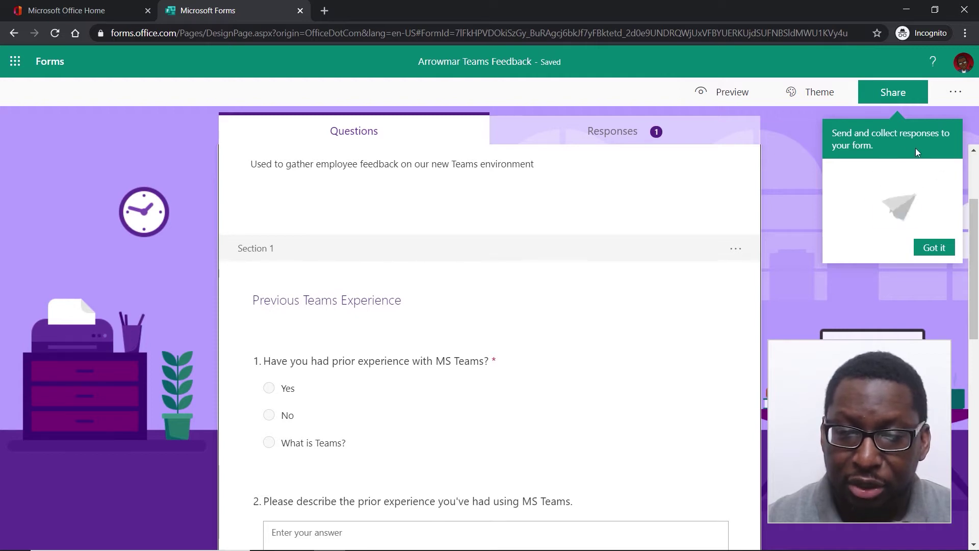
left_click(934, 247)
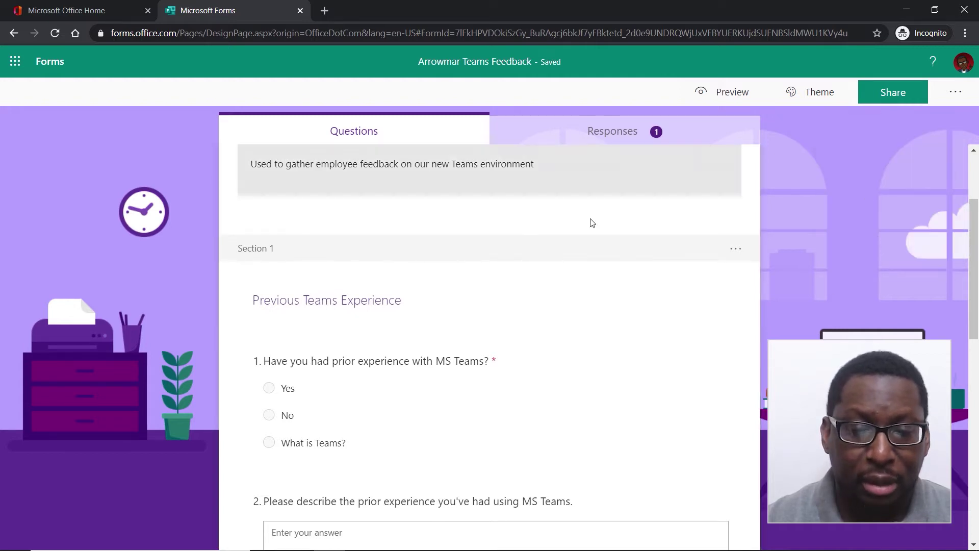
Review the five questions in the Previous Teams Experience and Feedback sections.
scroll(178, 292, "up", 3)
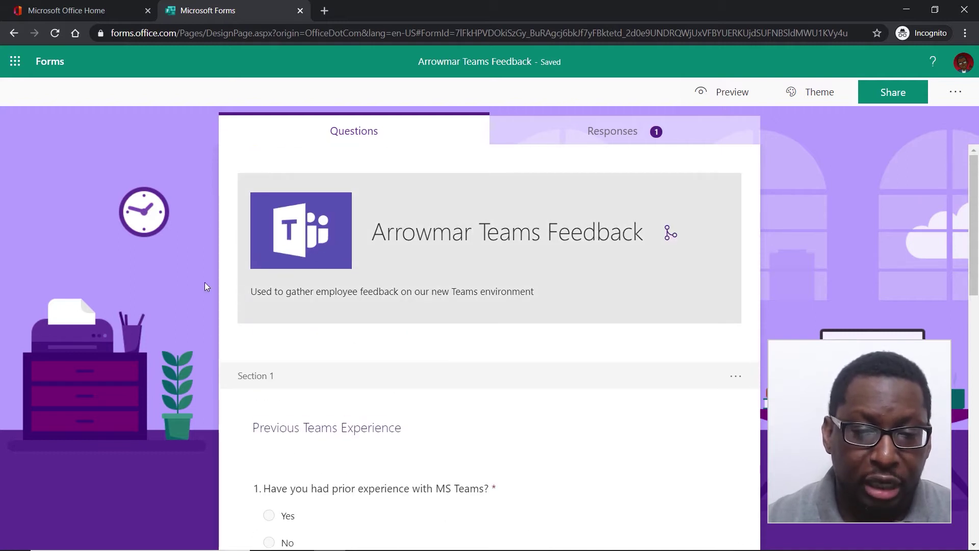
scroll(323, 278, "down", 3)
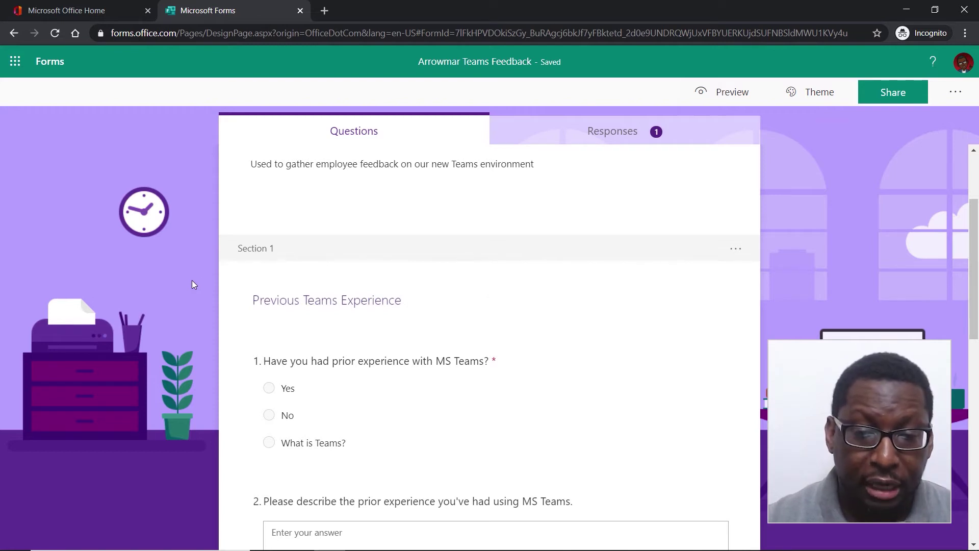
scroll(194, 284, "down", 6)
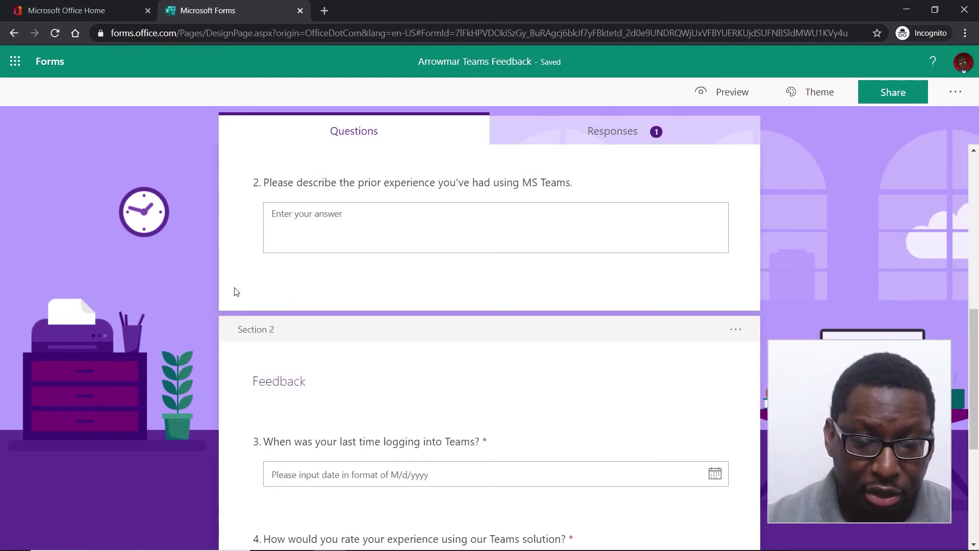
scroll(265, 285, "up", 5)
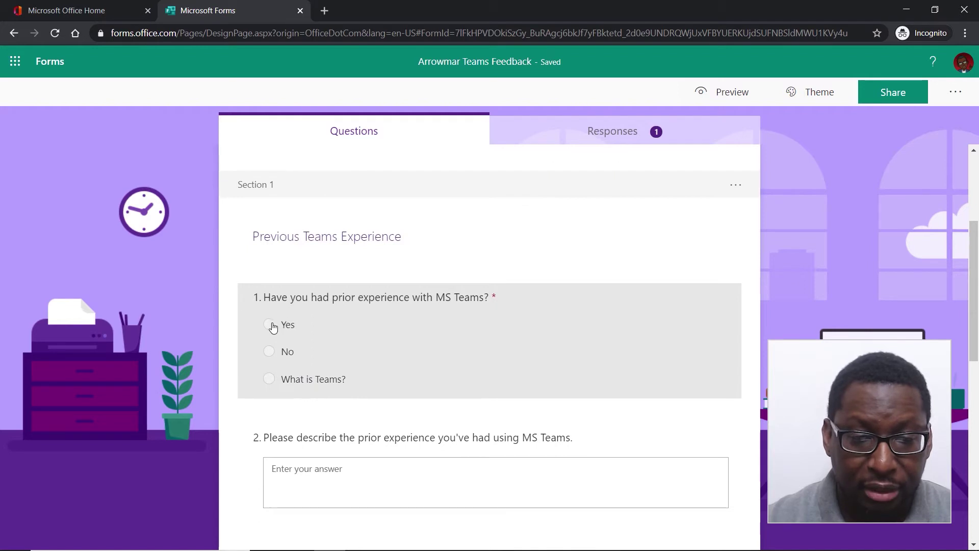
scroll(172, 341, "down", 4)
scroll(178, 344, "down", 5)
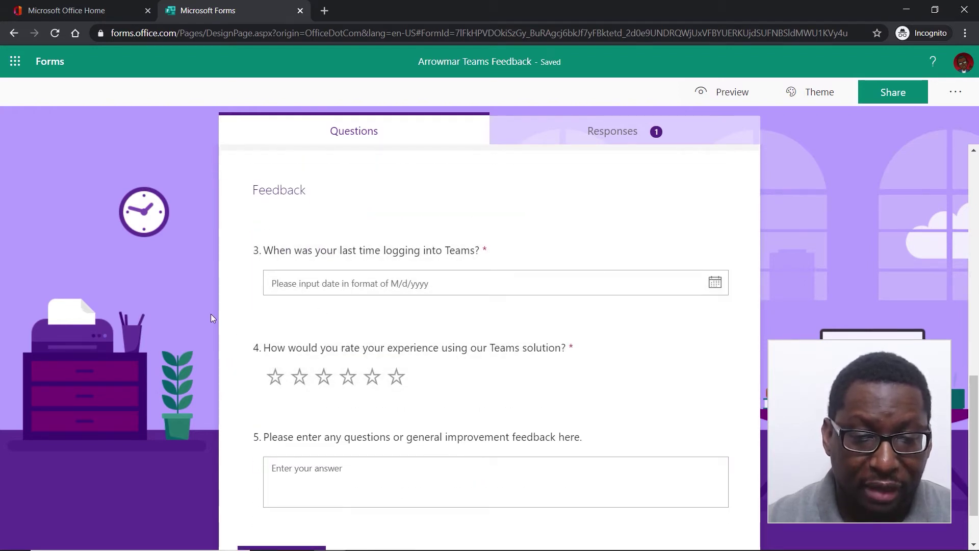
scroll(210, 314, "down", 2)
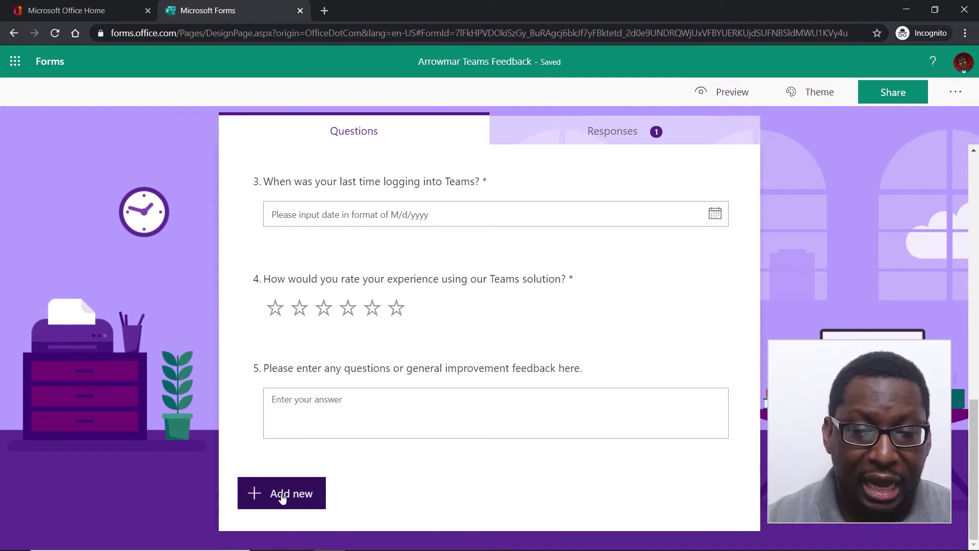
scroll(163, 455, "up", 15)
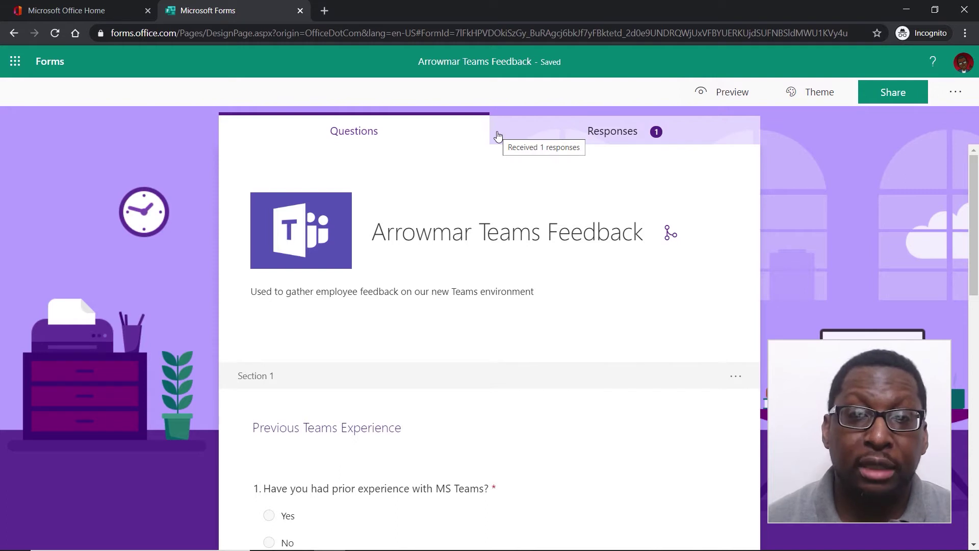
Review the Responses summary: 1 response, 00:42 average time, Active, 6.00 average rating.
left_click(612, 136)
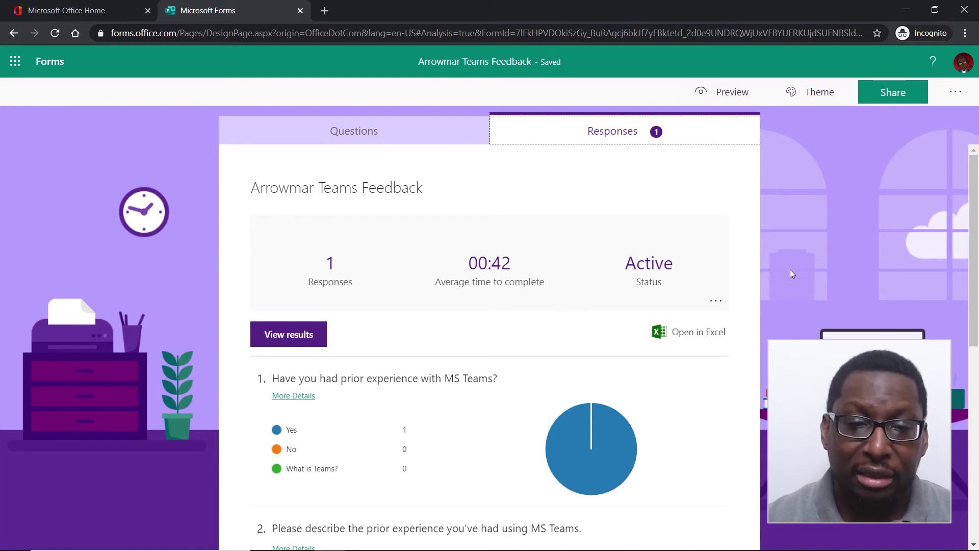
scroll(581, 292, "down", 3)
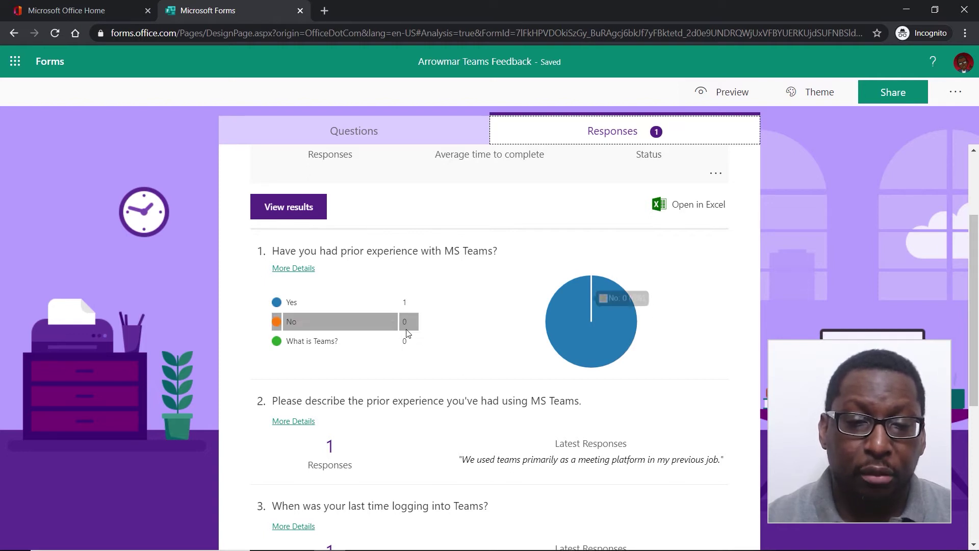
scroll(365, 379, "down", 3)
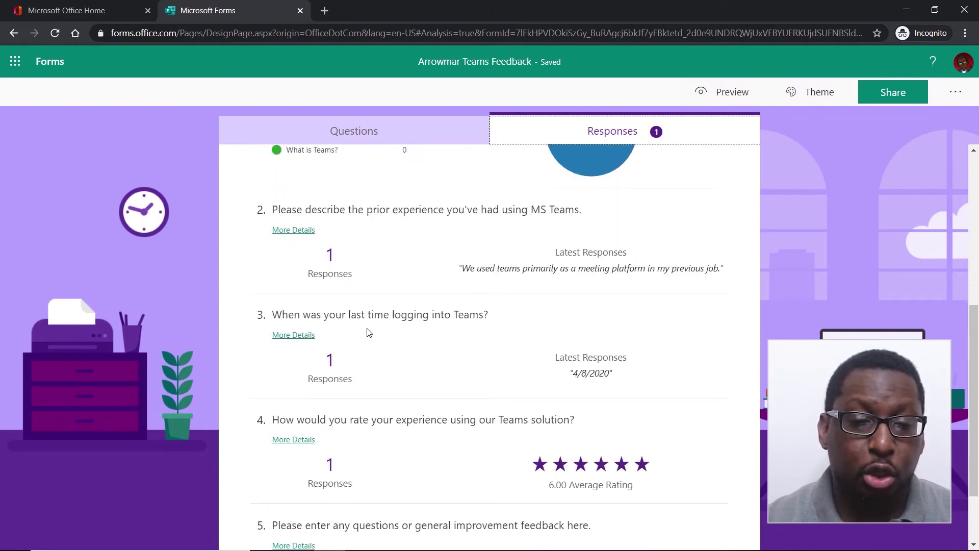
scroll(484, 328, "up", 2)
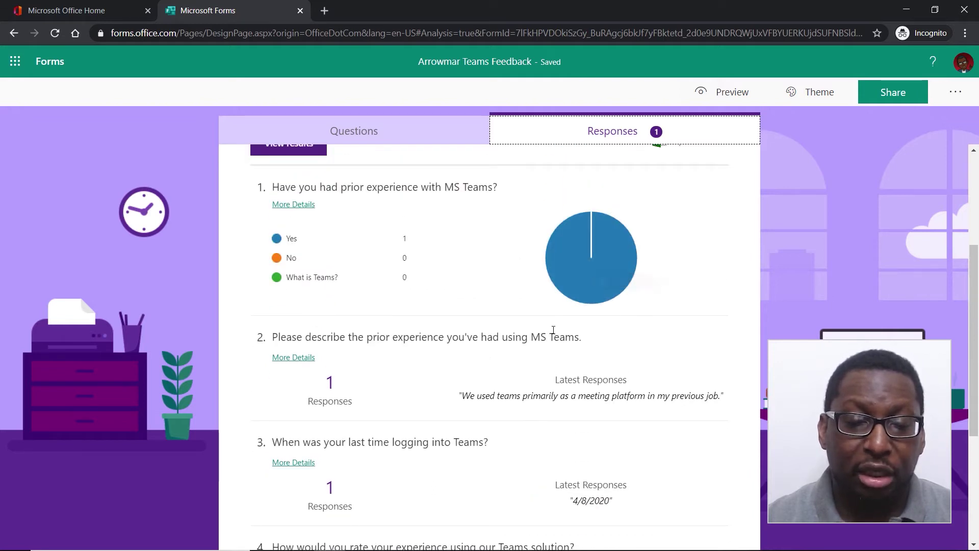
mouse_move(571, 282)
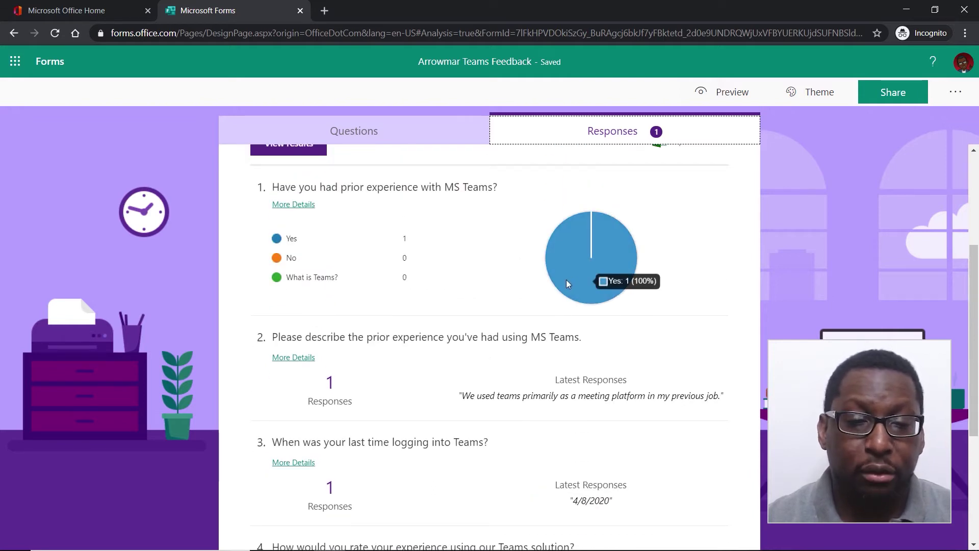
scroll(567, 283, "down", 1)
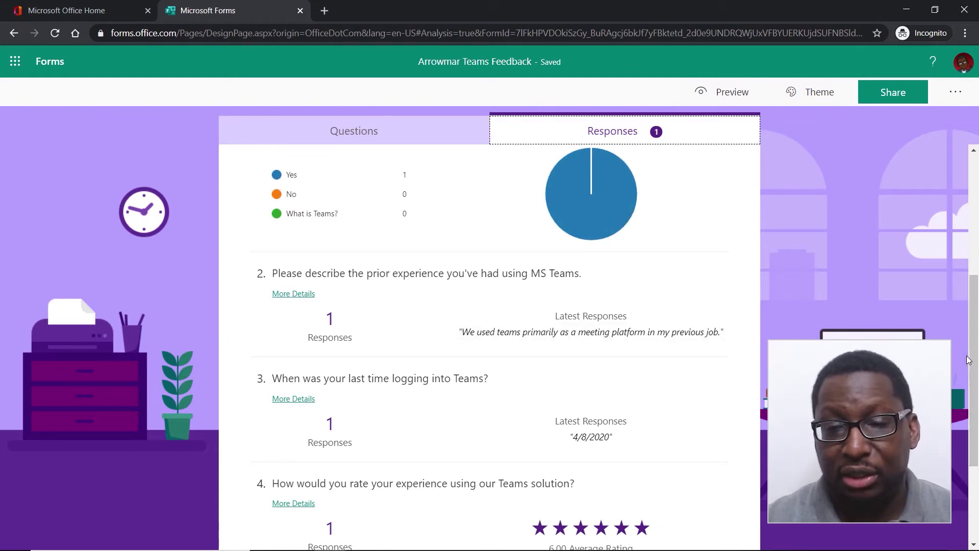
left_click_drag(966, 397, 966, 278)
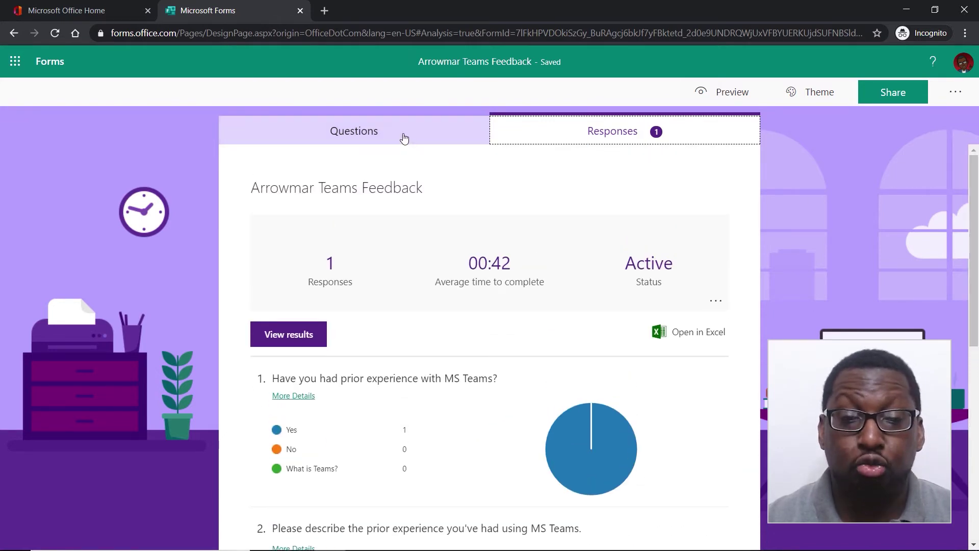
Return from the Responses summary to the Questions view of the form.
left_click(404, 136)
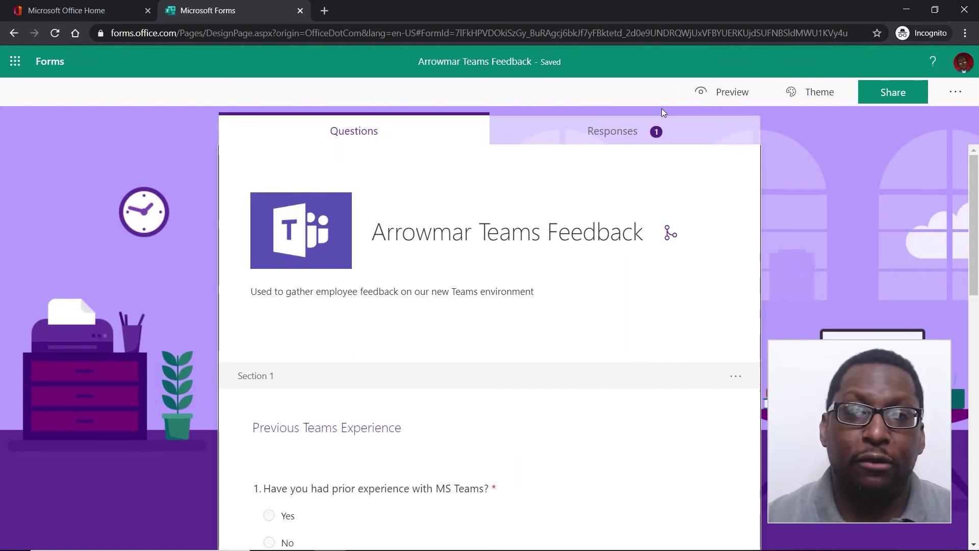
Preview the form and try Yes, What is Teams? and No on question 1, ending on No.
left_click(718, 97)
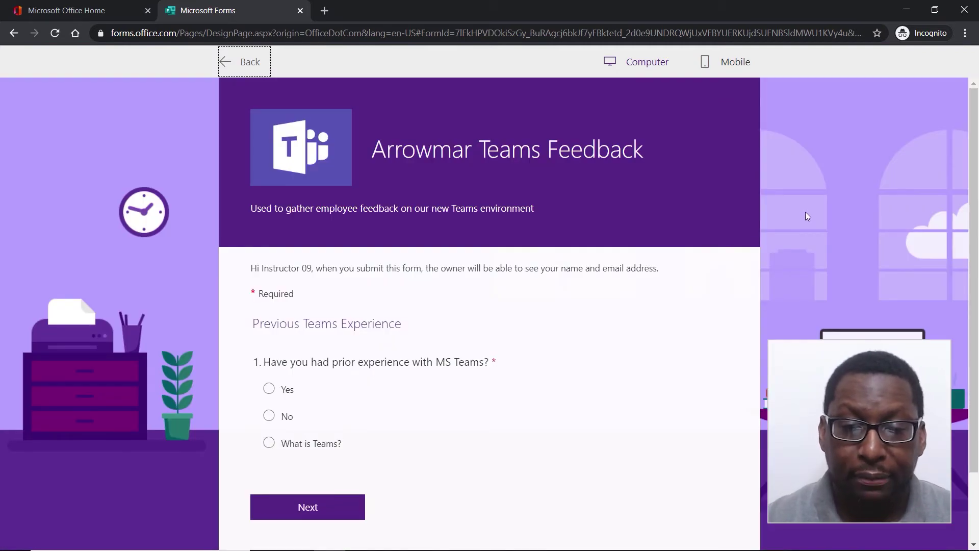
scroll(805, 212, "down", 2)
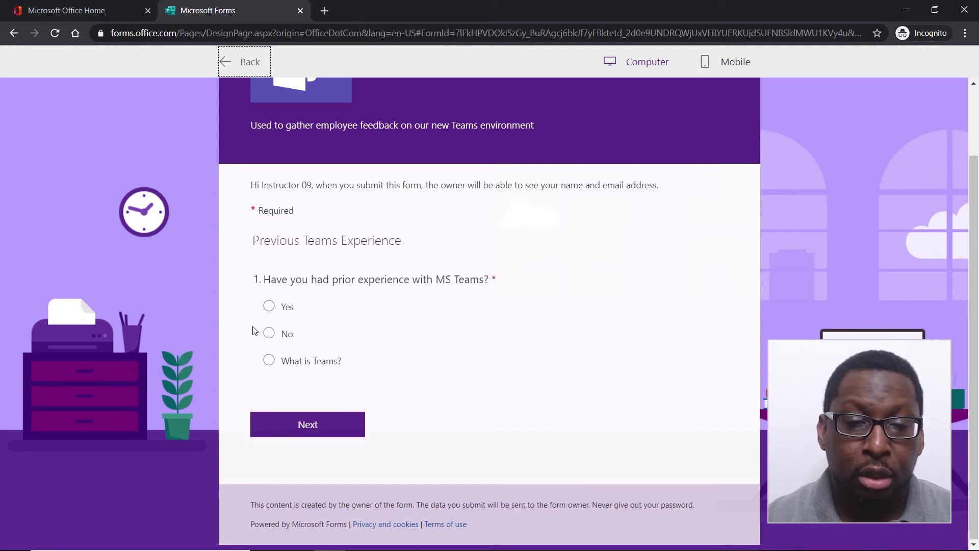
left_click(270, 306)
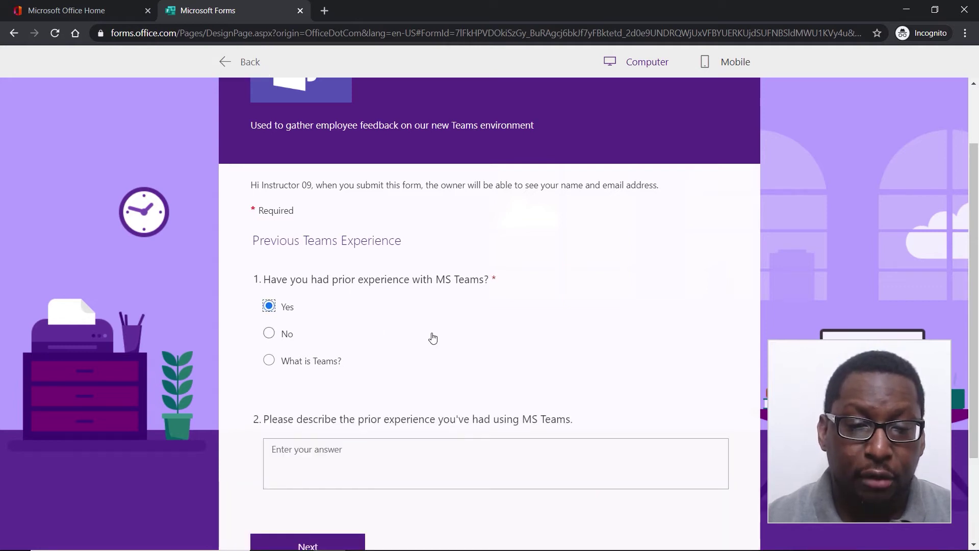
scroll(332, 413, "down", 1)
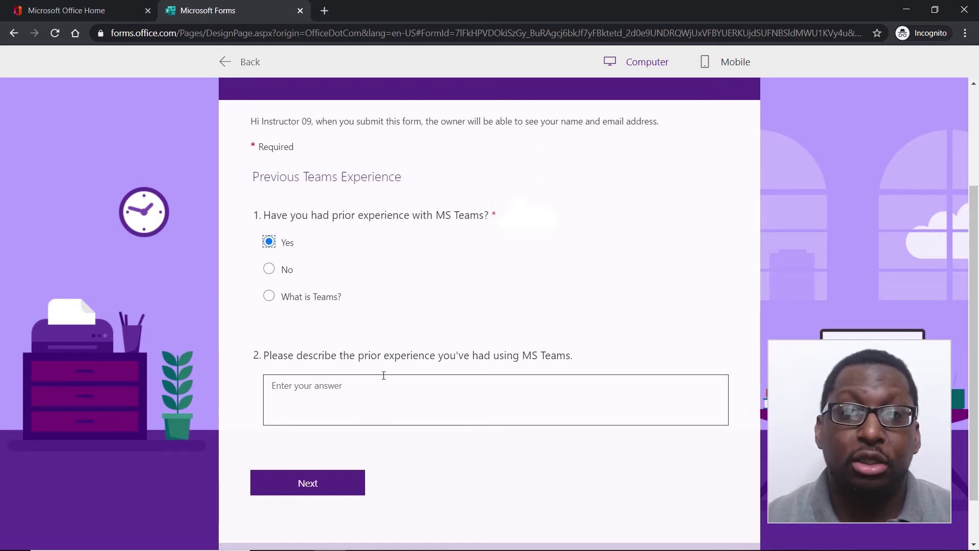
left_click(270, 271)
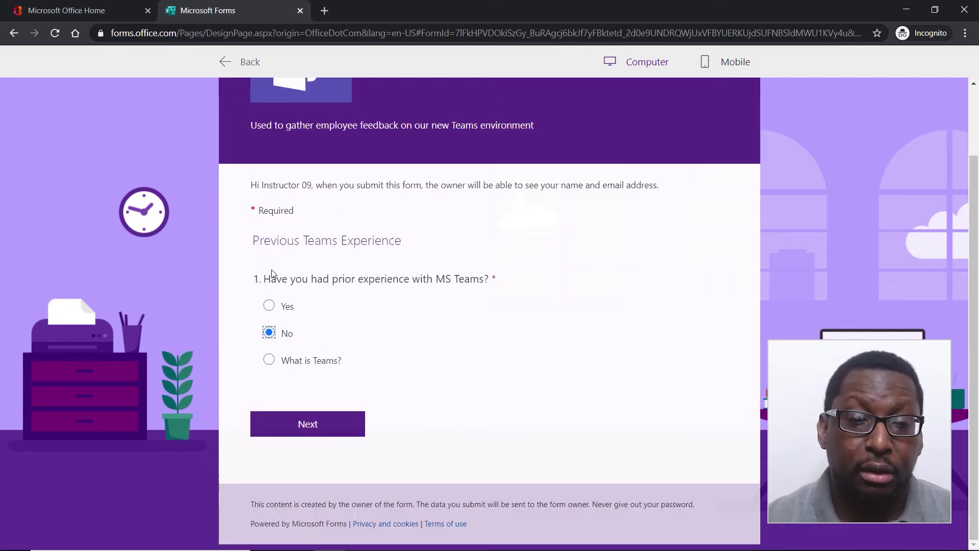
left_click(271, 361)
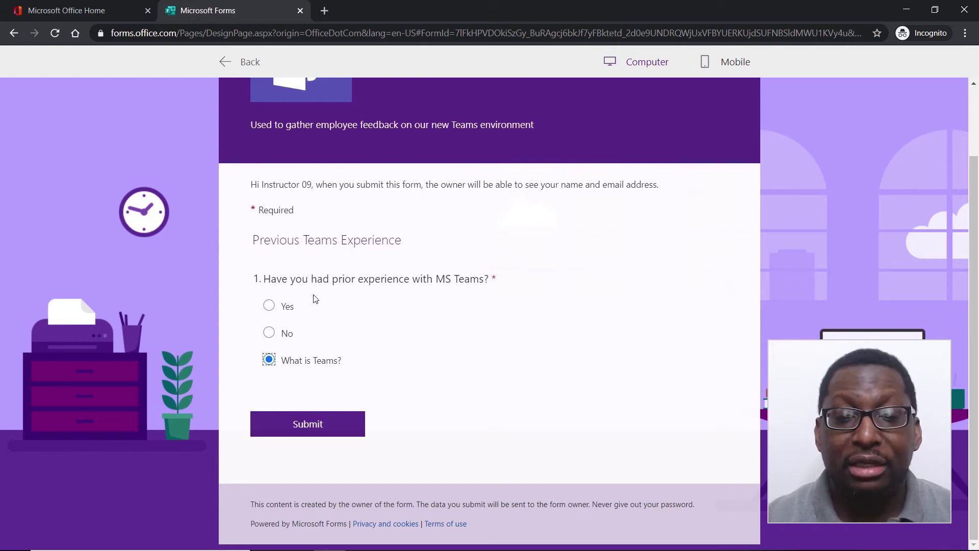
left_click(269, 336)
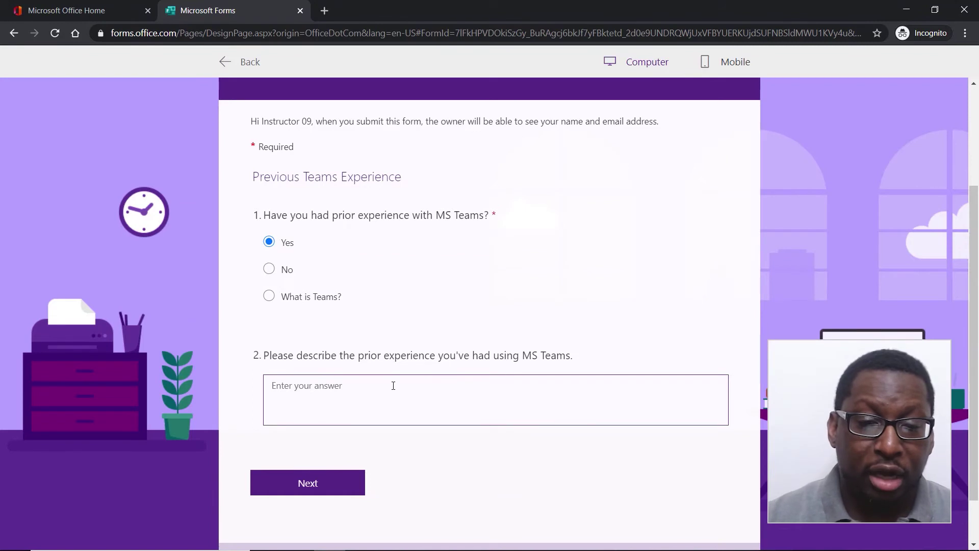
Answer question 2 with 'I used Teams at my former job.'.
type("I used TY")
key("BackSpace")
type("eams")
key("BackSpace")
key("BackSpace")
key("BackSpace")
key("BackSpace")
type("eams at my for")
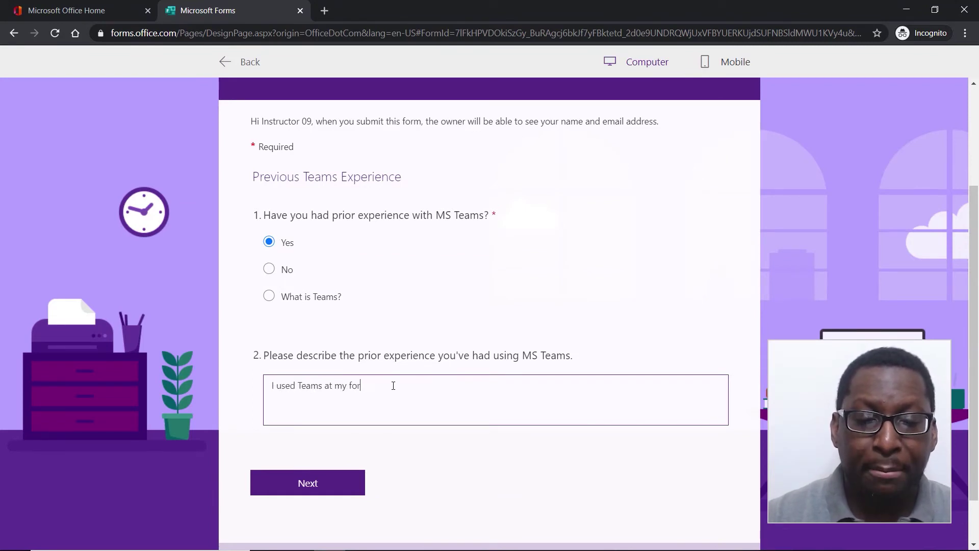
type("mer job.")
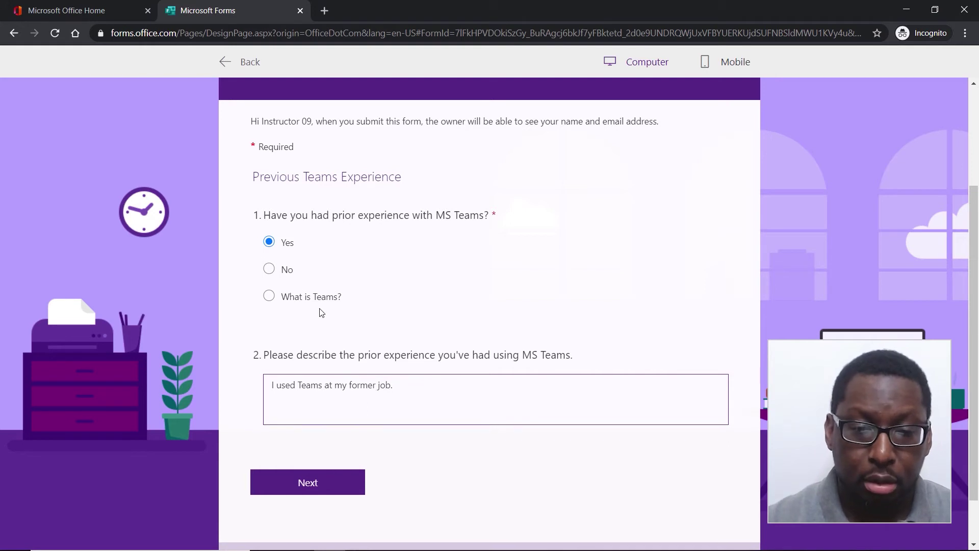
On the Feedback page enter 6/2/2020, six stars and 'More of Teams!!!', then submit.
left_click(326, 484)
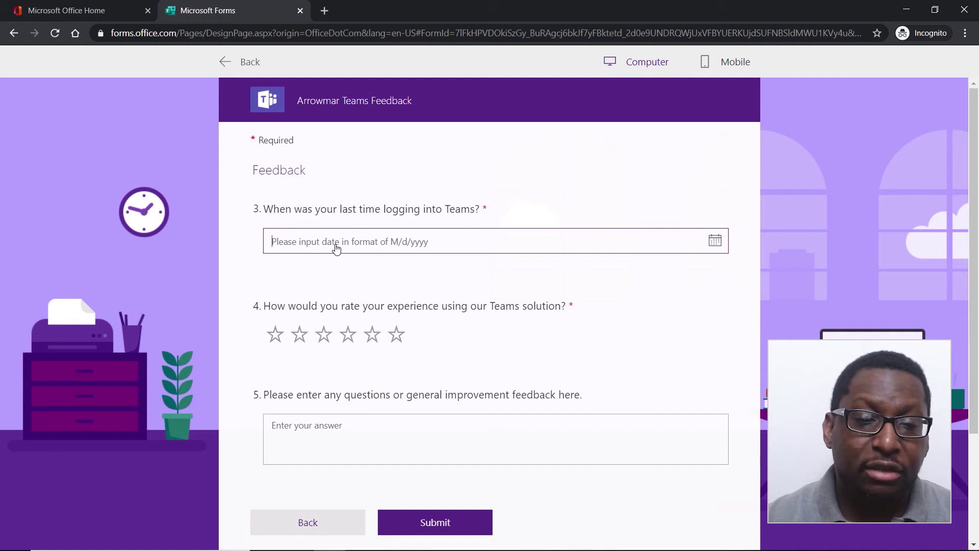
left_click(715, 241)
left_click(373, 310)
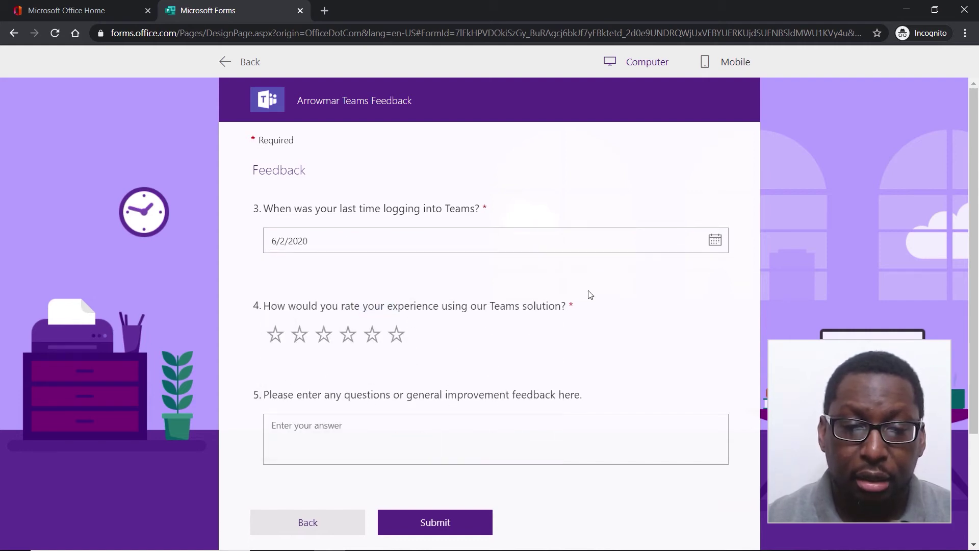
left_click(397, 341)
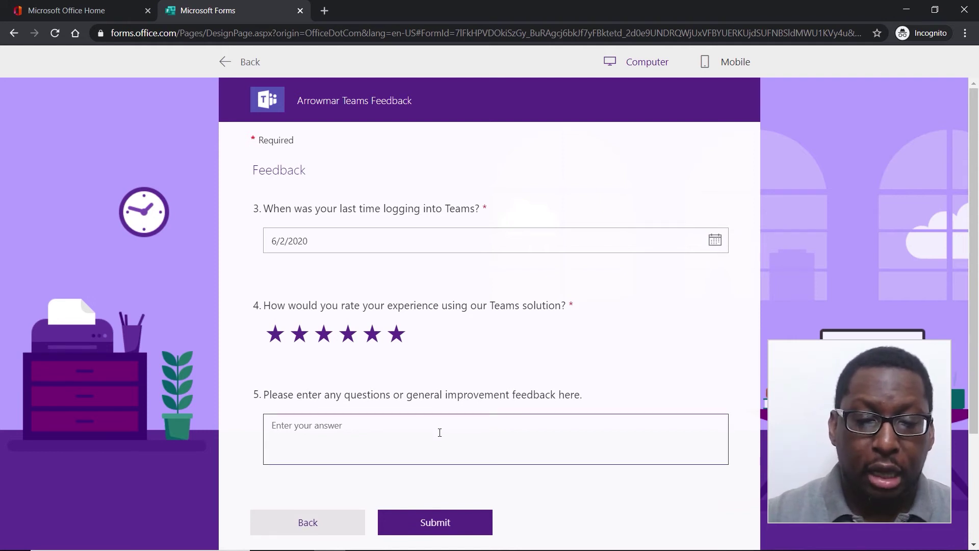
type("More of Teamn")
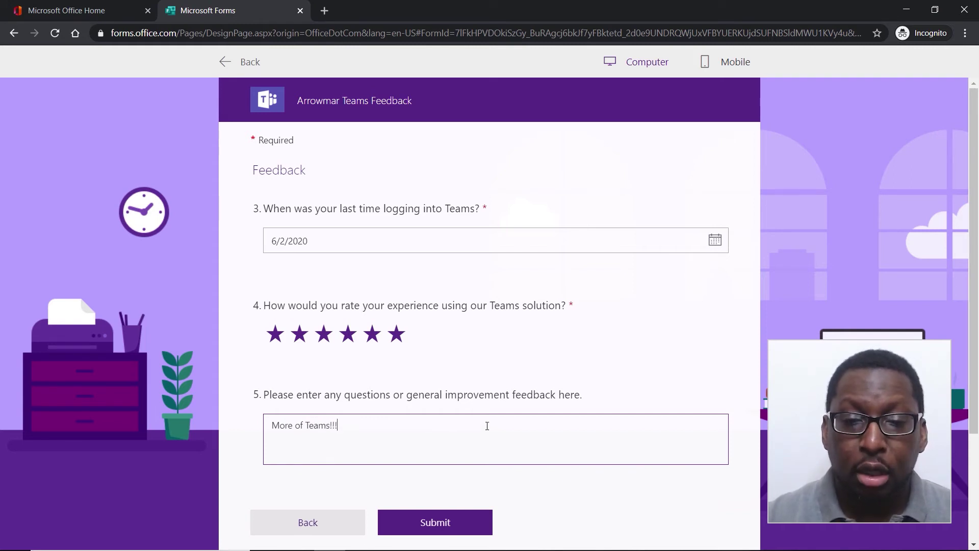
left_click(452, 523)
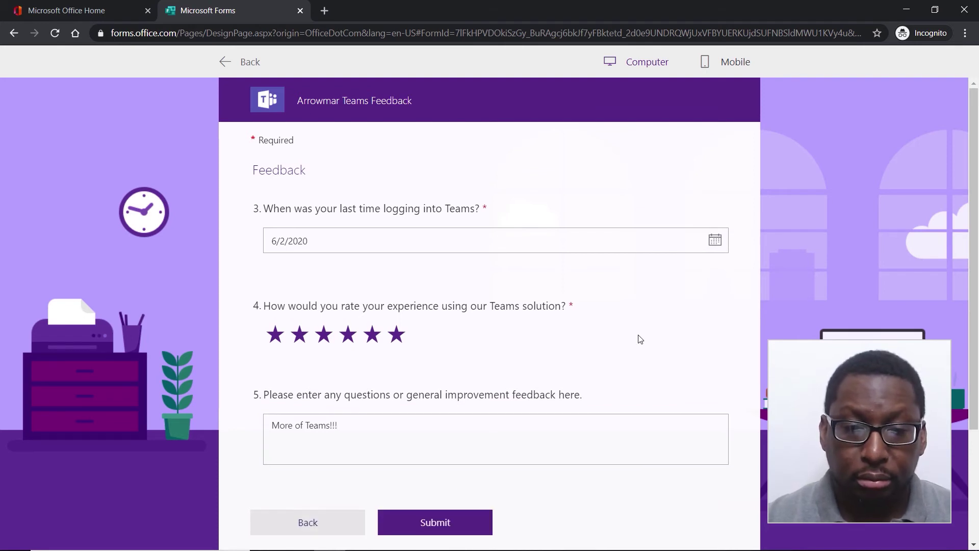
scroll(561, 425, "down", 3)
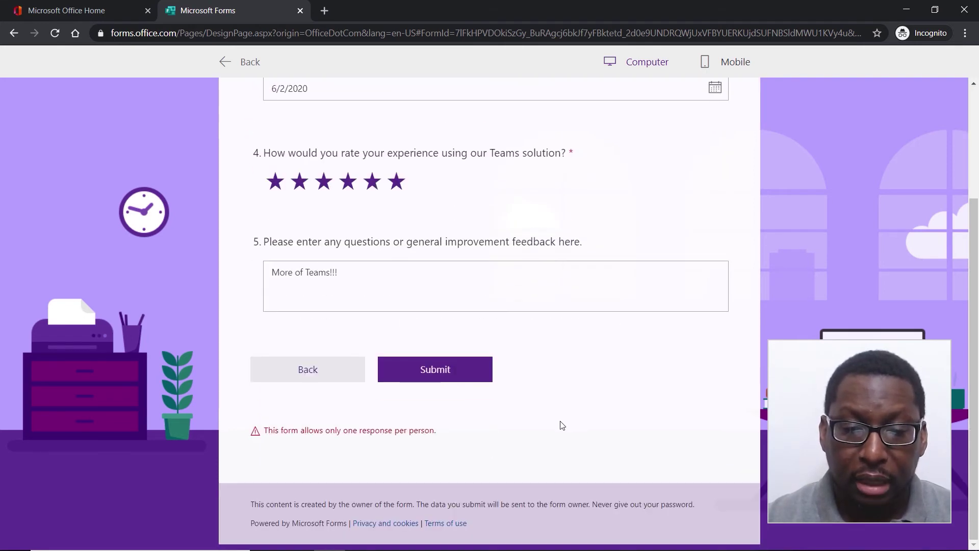